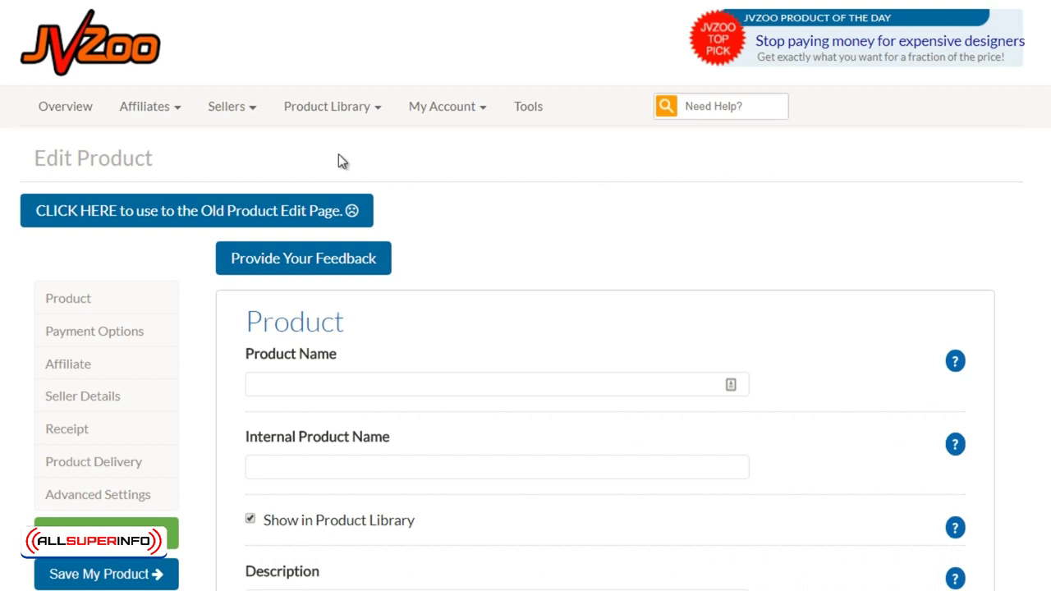
left_click(229, 115)
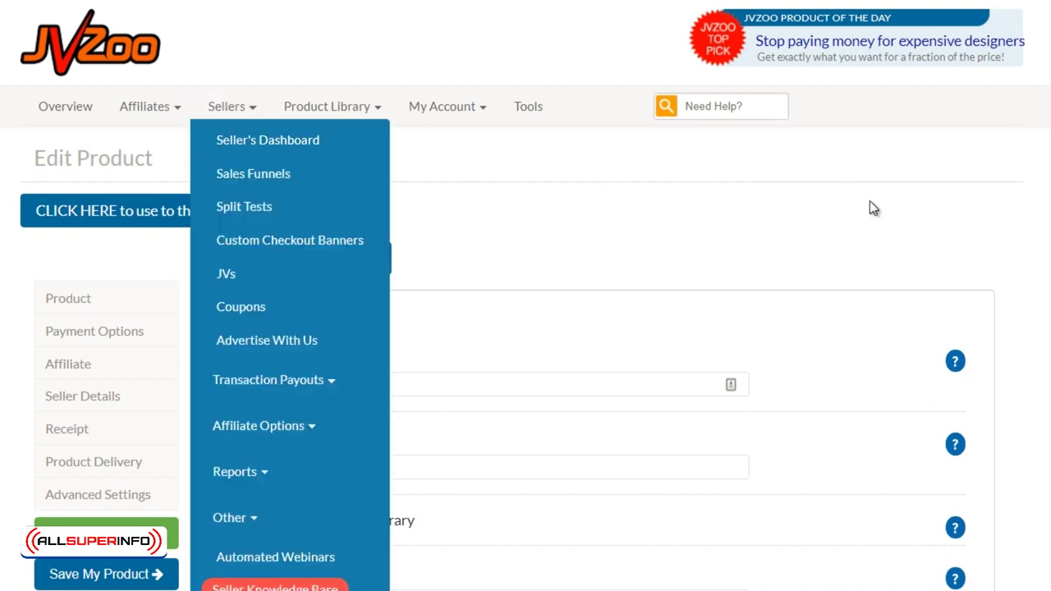
left_click(955, 175)
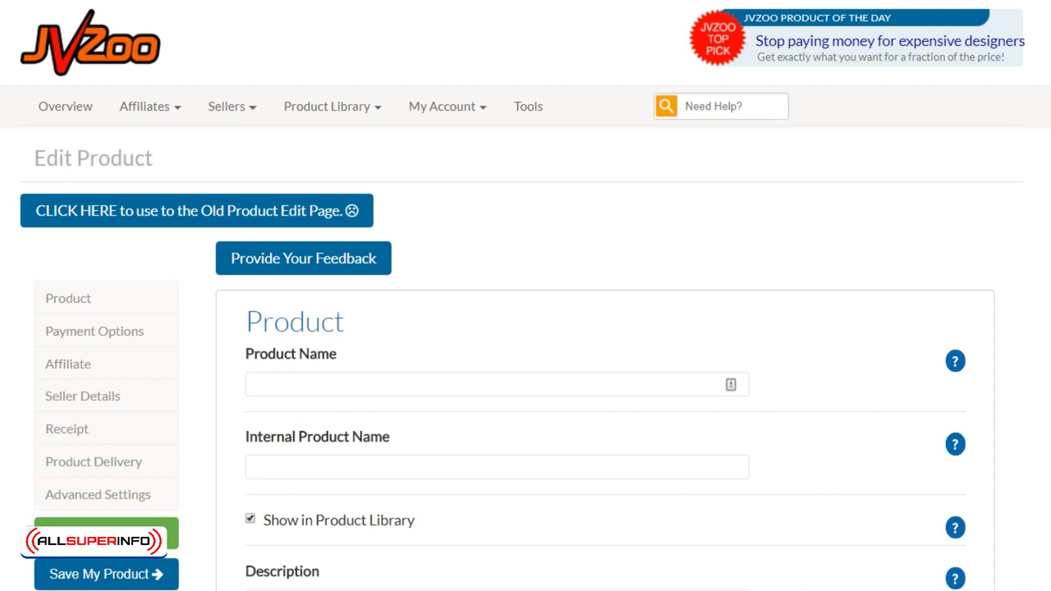
Step: Set the product price to 27
scroll(525, 296, "down", 3)
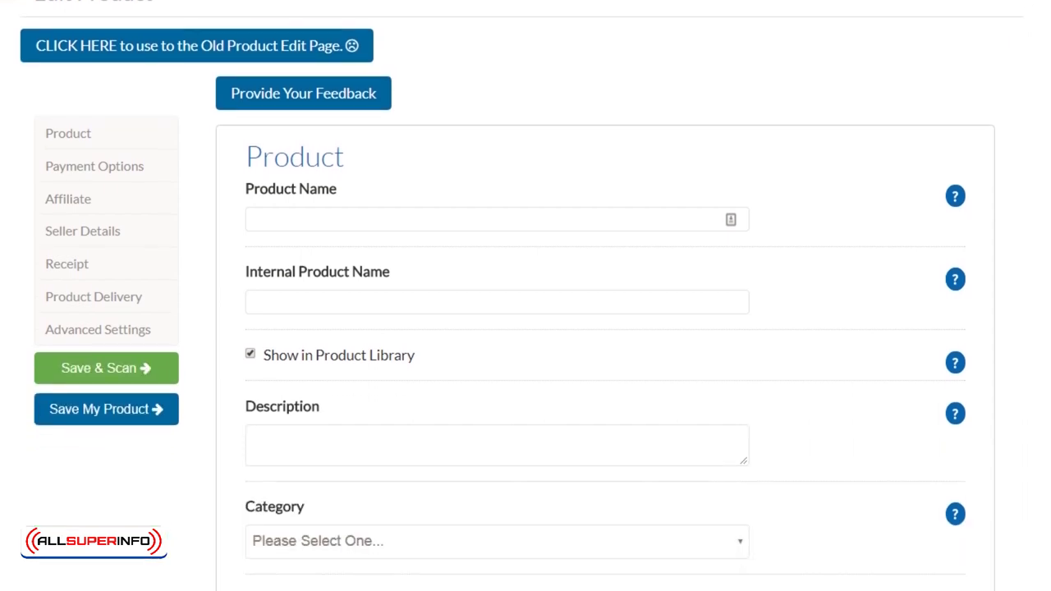
scroll(526, 296, "up", 1)
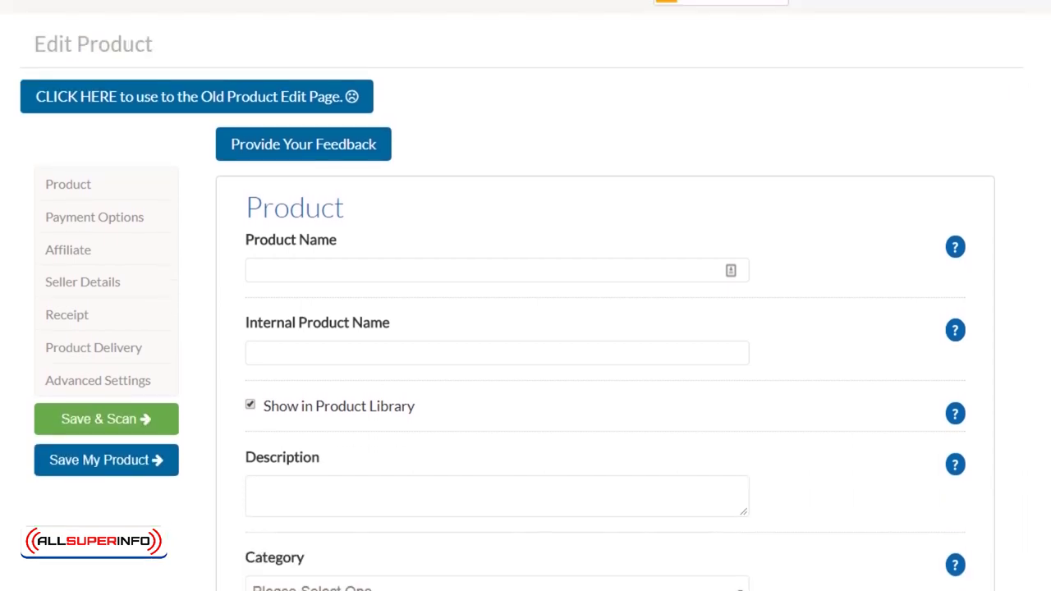
scroll(525, 295, "down", 1)
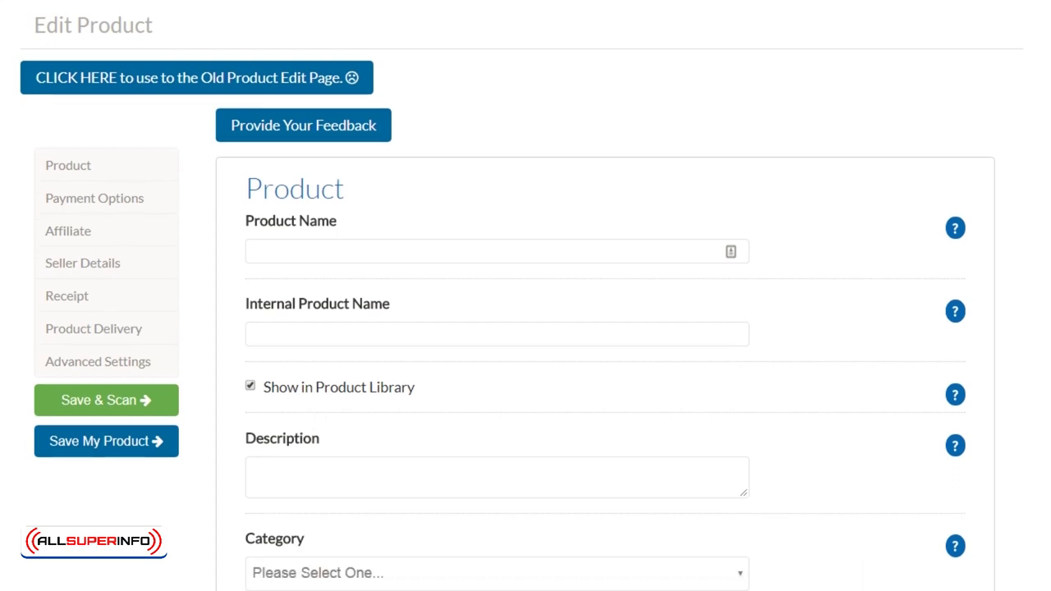
scroll(525, 296, "down", 2)
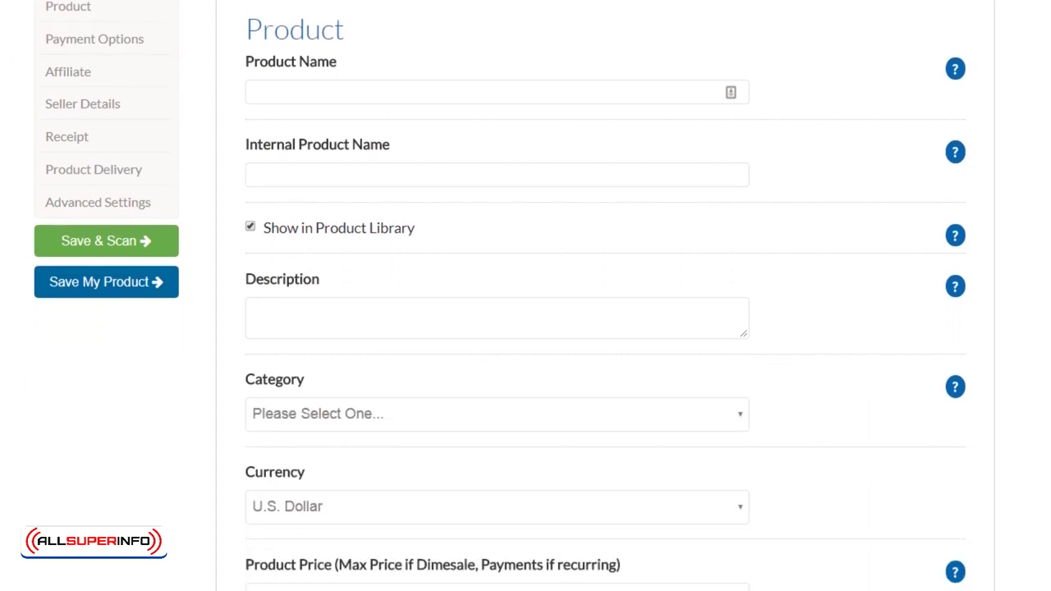
left_click(596, 89)
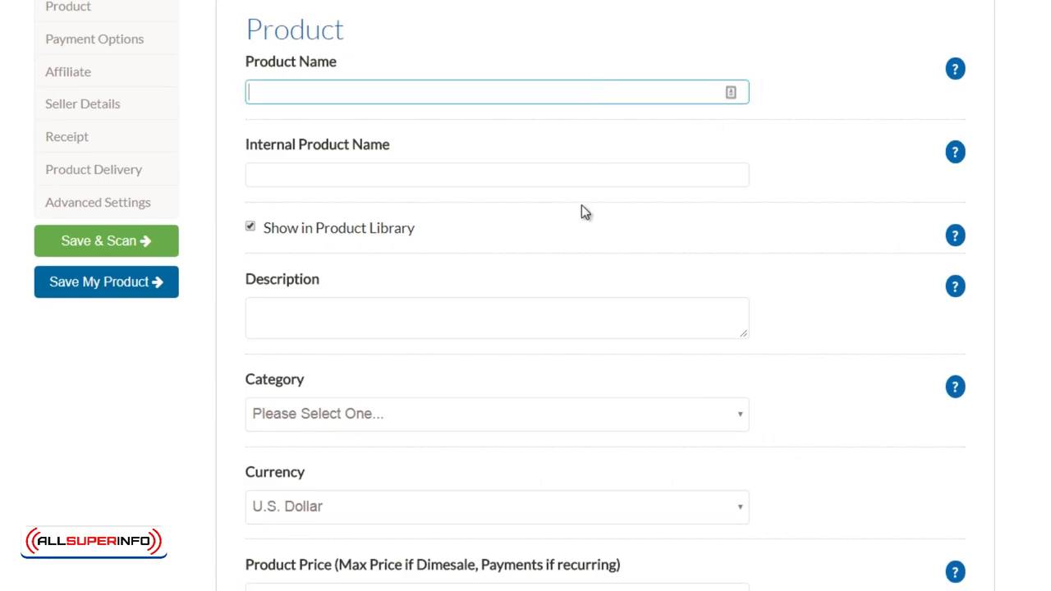
scroll(605, 295, "down", 9)
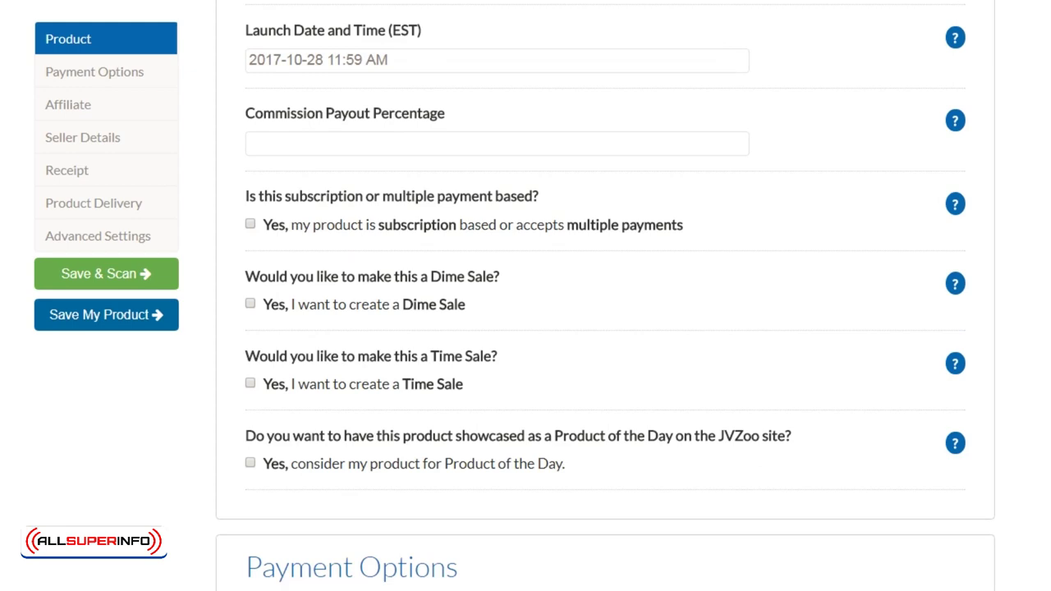
scroll(605, 296, "up", 4)
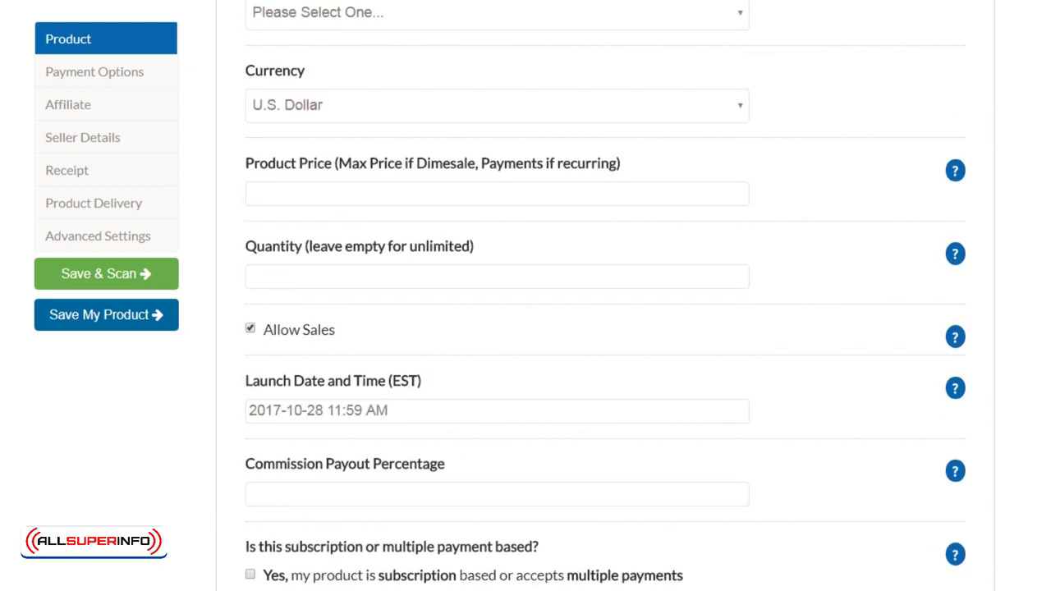
left_click(499, 197)
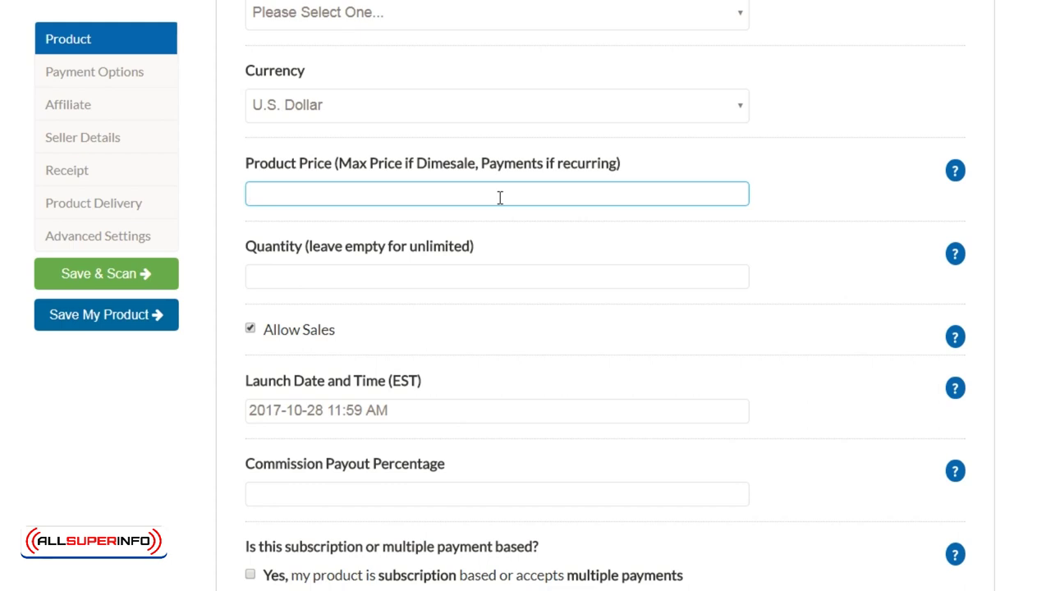
type("27")
left_click(822, 225)
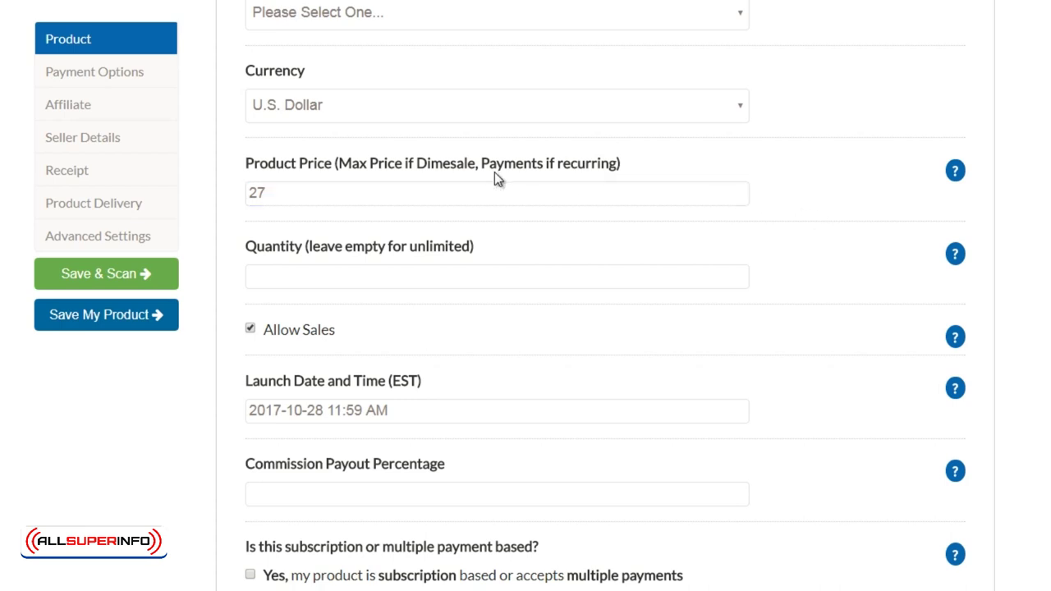
Step: Raise the product price to 37
left_click(459, 193)
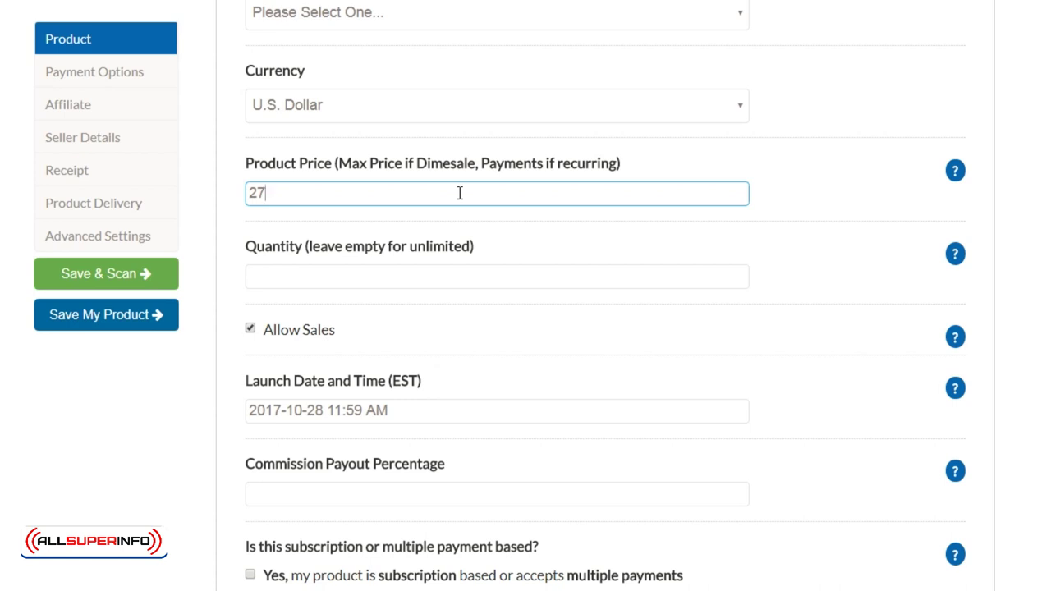
left_click_drag(279, 196, 238, 189)
type("3")
left_click(809, 192)
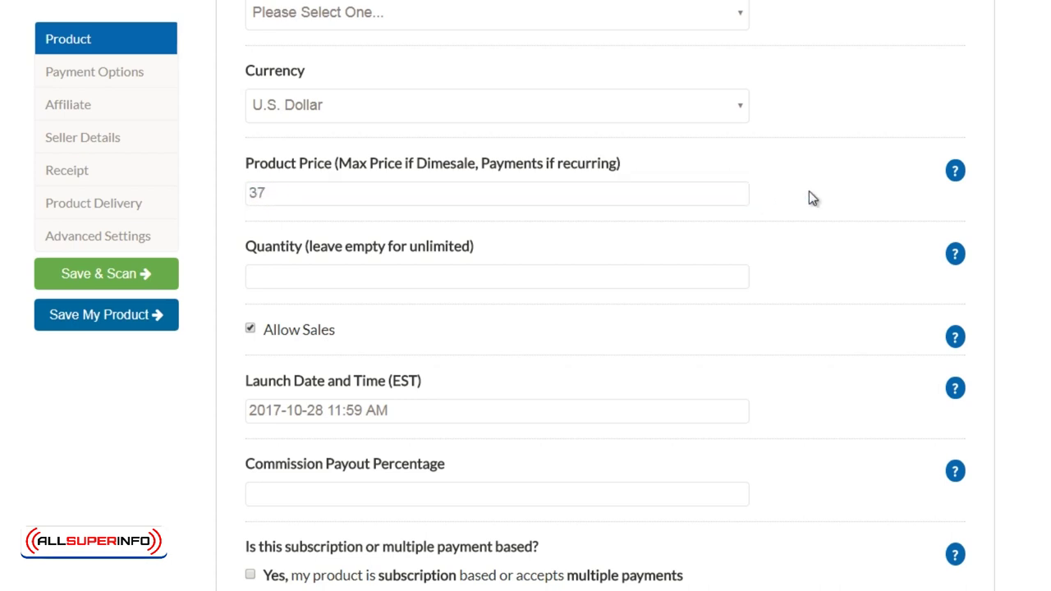
Step: Return the product price to 27
left_click_drag(326, 190, 244, 194)
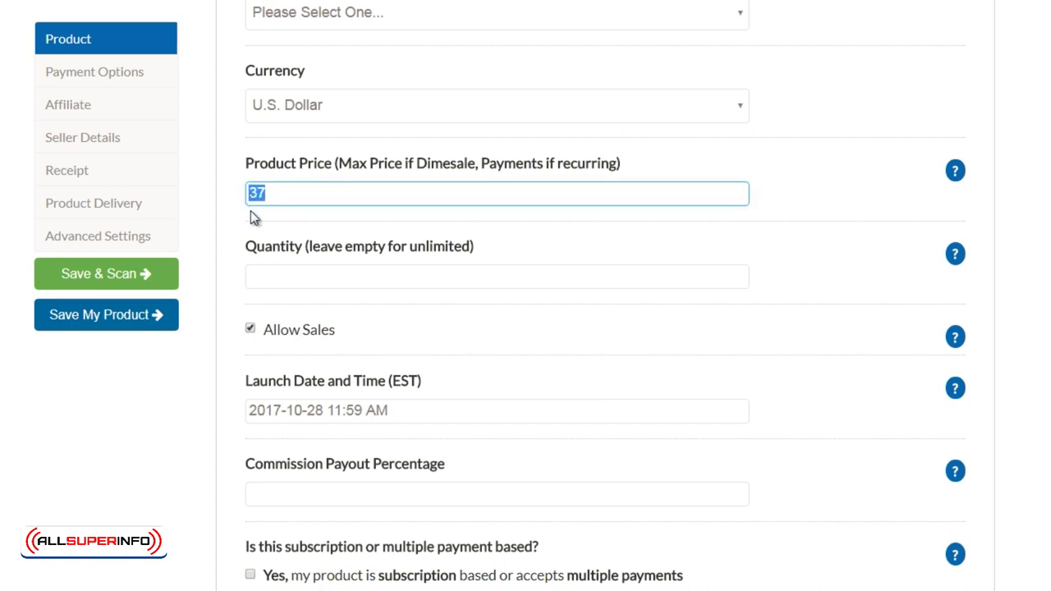
type("27")
left_click(859, 198)
Step: Make the product a Time Sale so that price changes can be scheduled
scroll(605, 296, "down", 4)
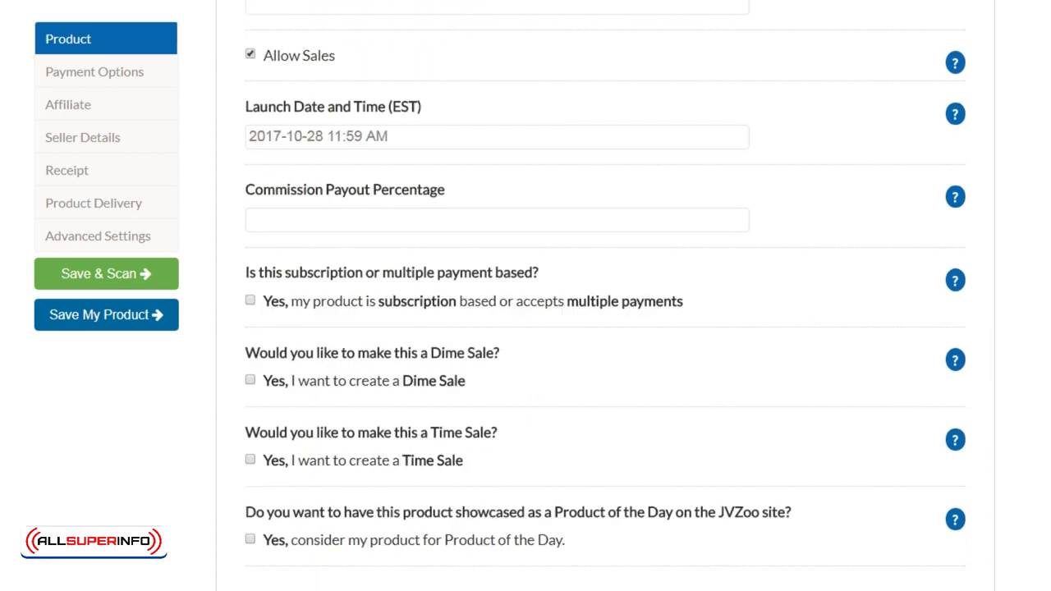
scroll(704, 201, "down", 2)
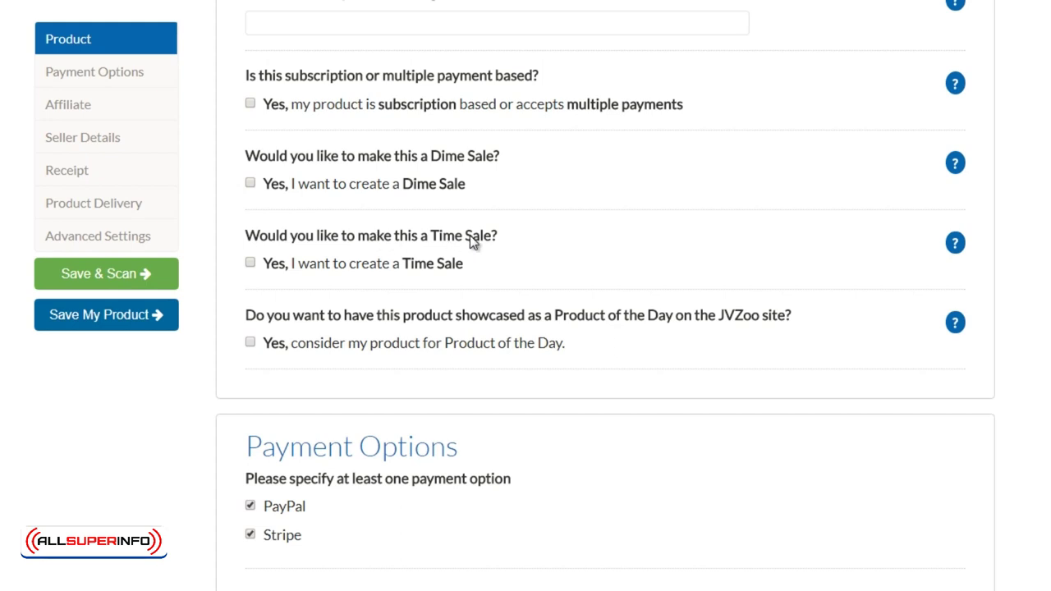
left_click(250, 262)
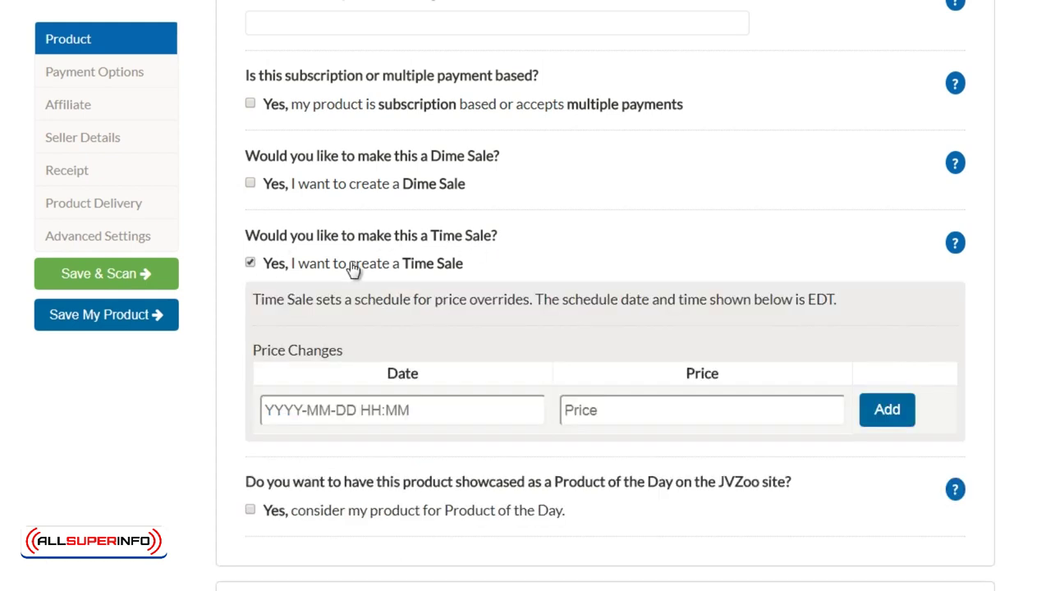
scroll(252, 261, "down", 3)
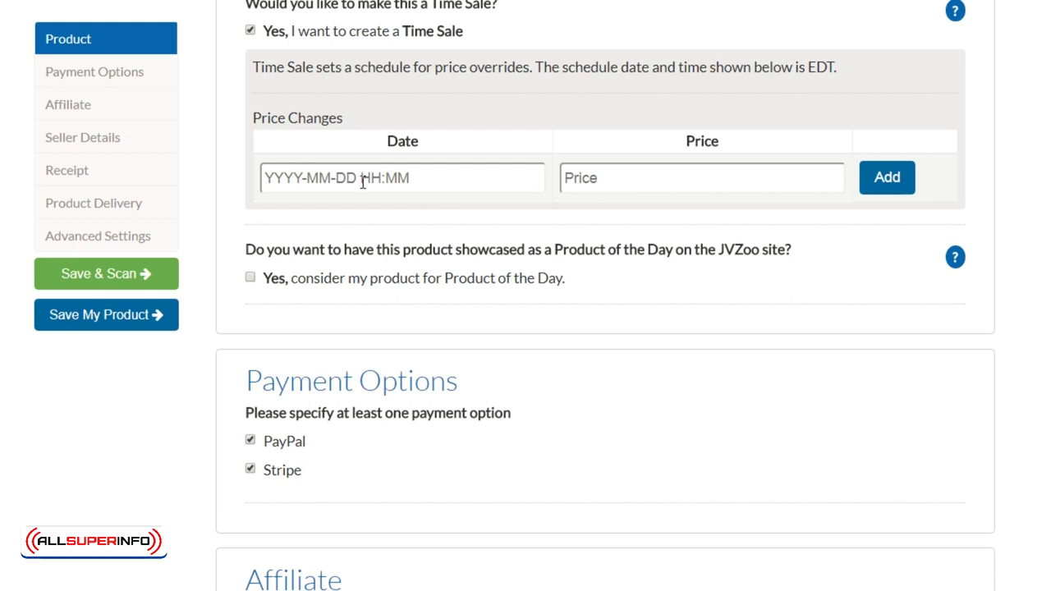
left_click(610, 181)
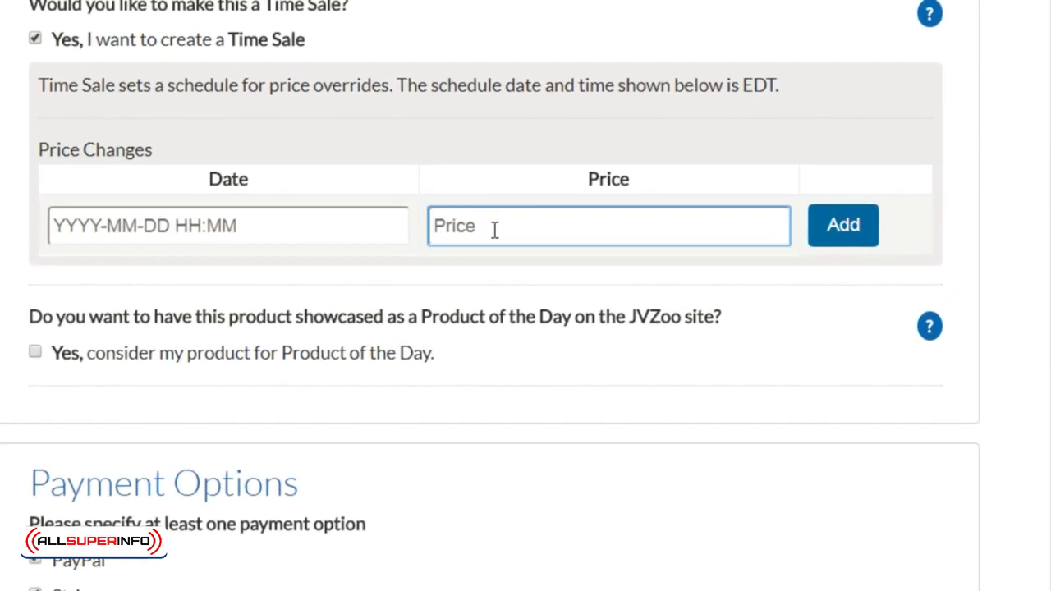
type("37")
left_click(189, 227)
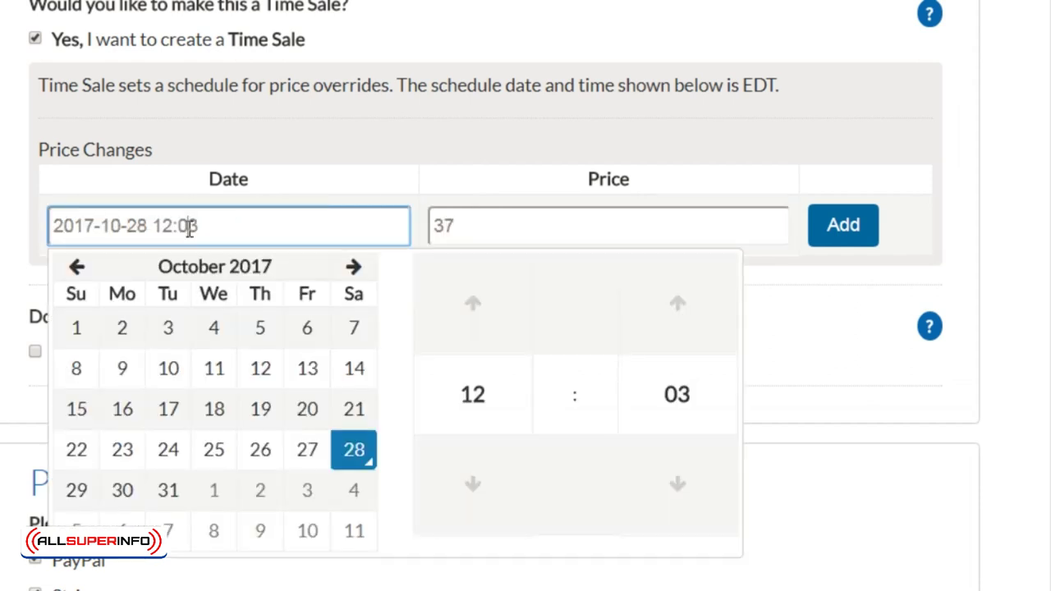
left_click(354, 493)
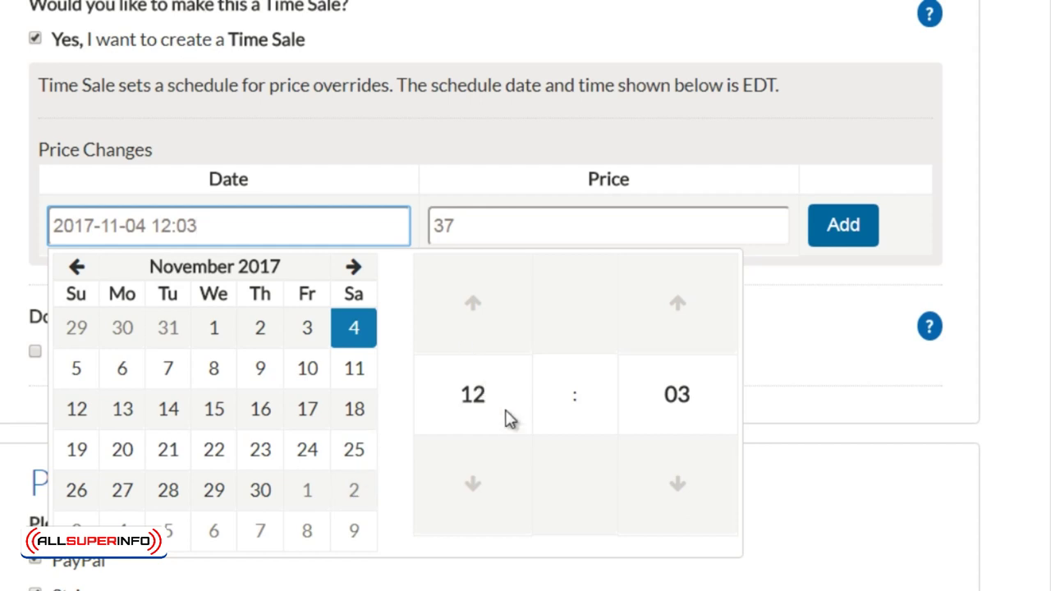
left_click(482, 475)
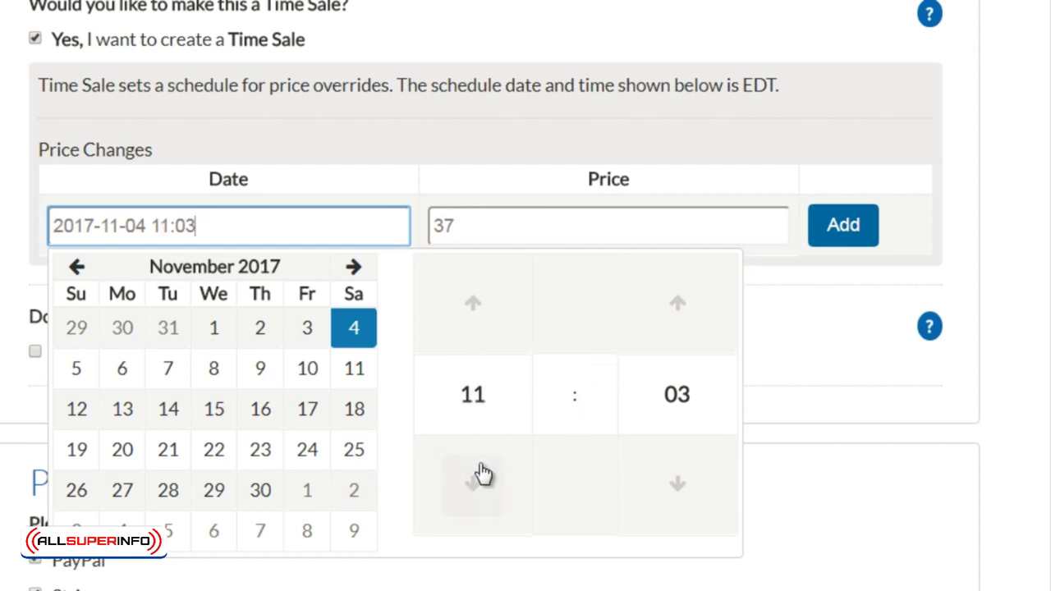
left_click(962, 234)
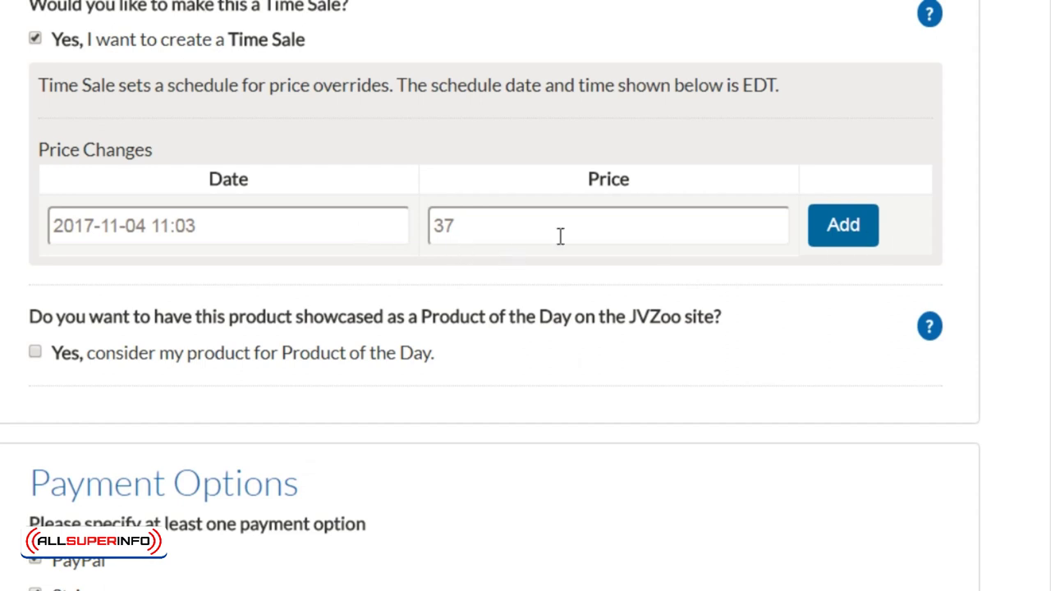
left_click(854, 232)
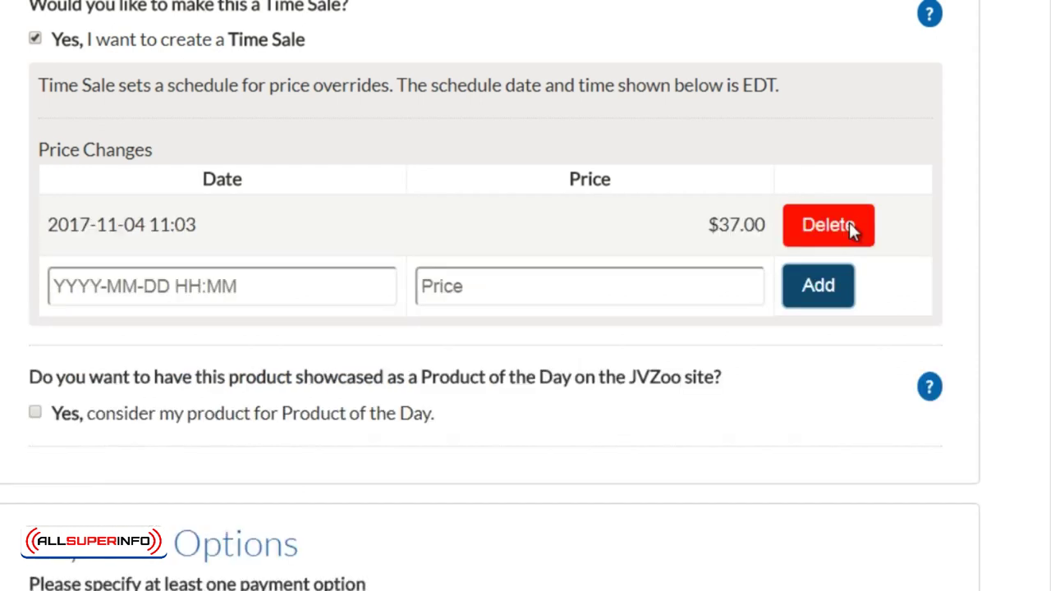
left_click(230, 280)
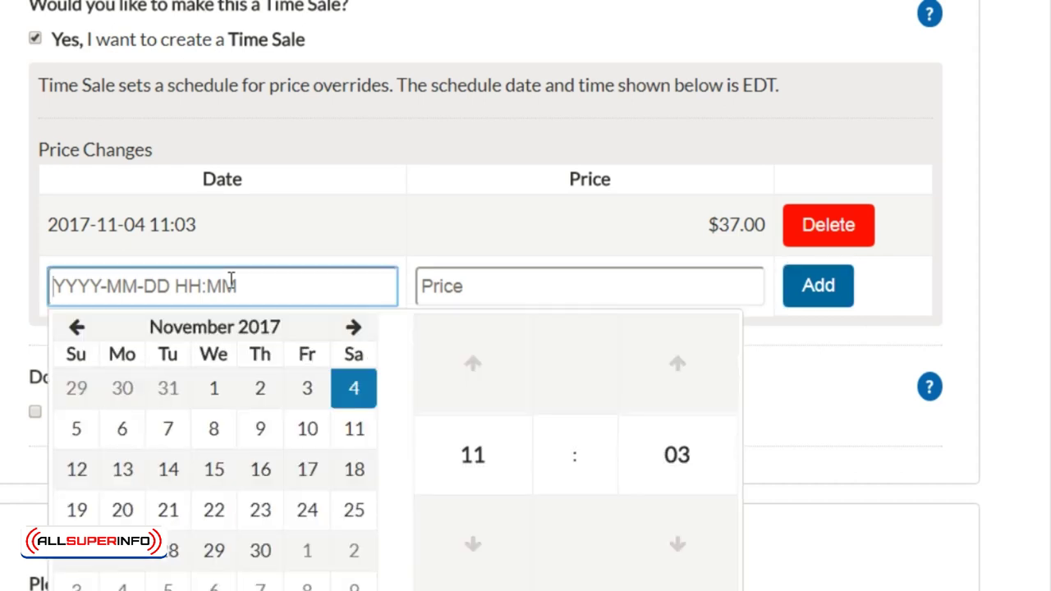
left_click(355, 472)
left_click(990, 275)
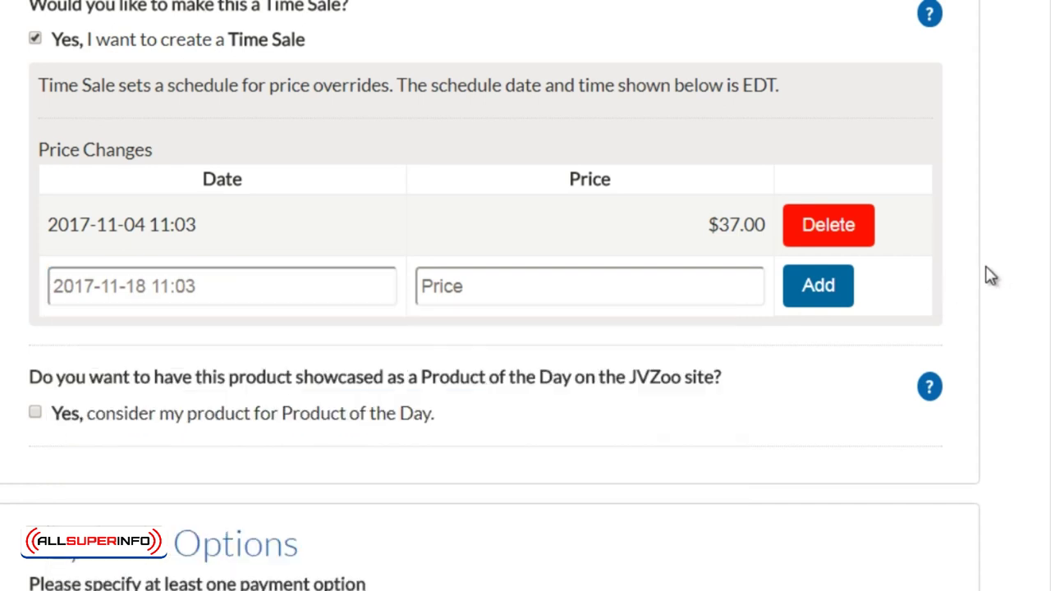
left_click(636, 285)
type("47")
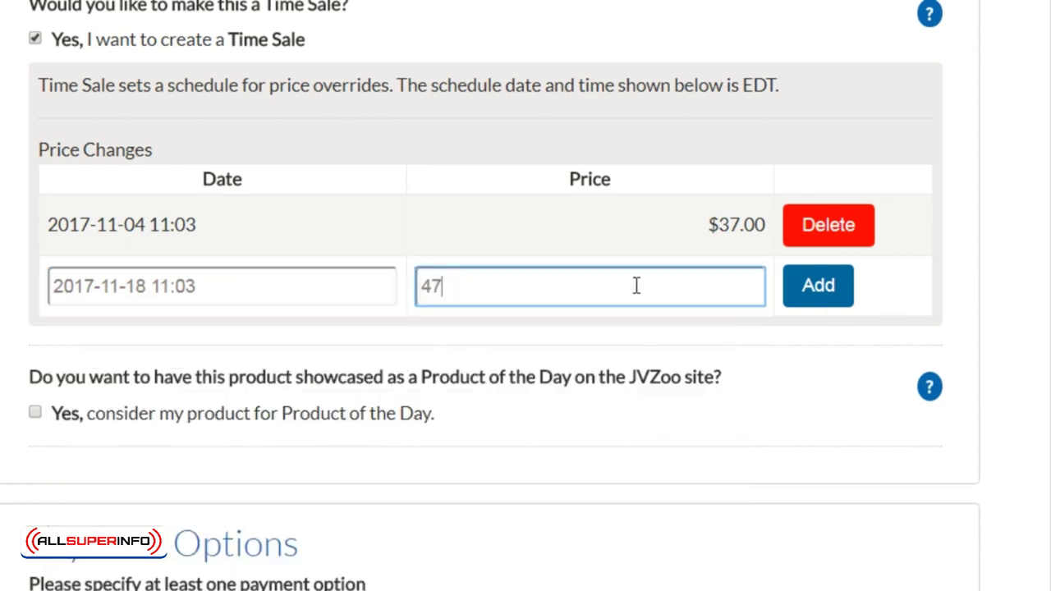
left_click(1028, 277)
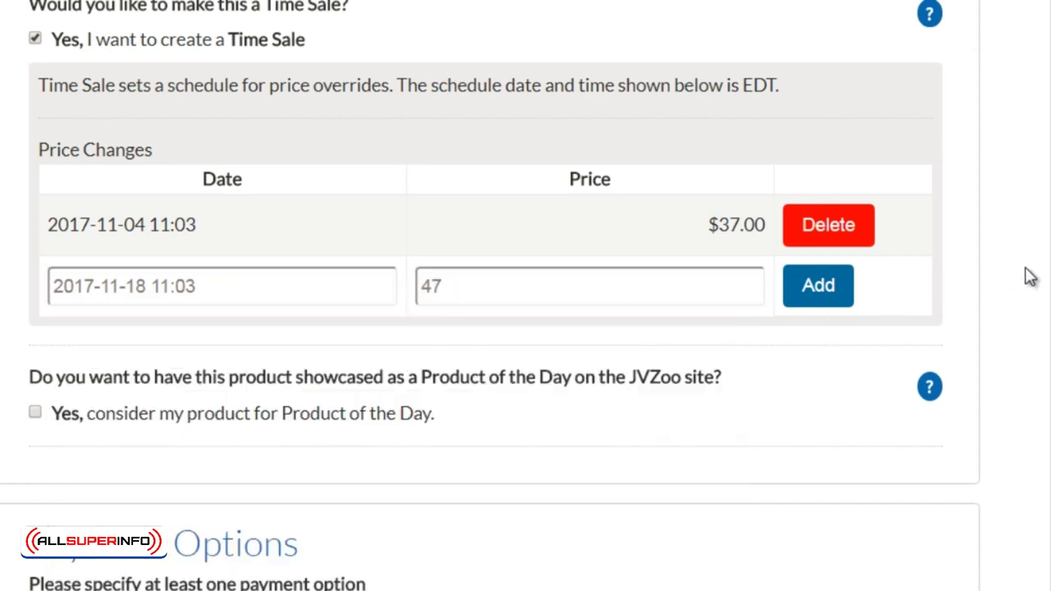
left_click(818, 285)
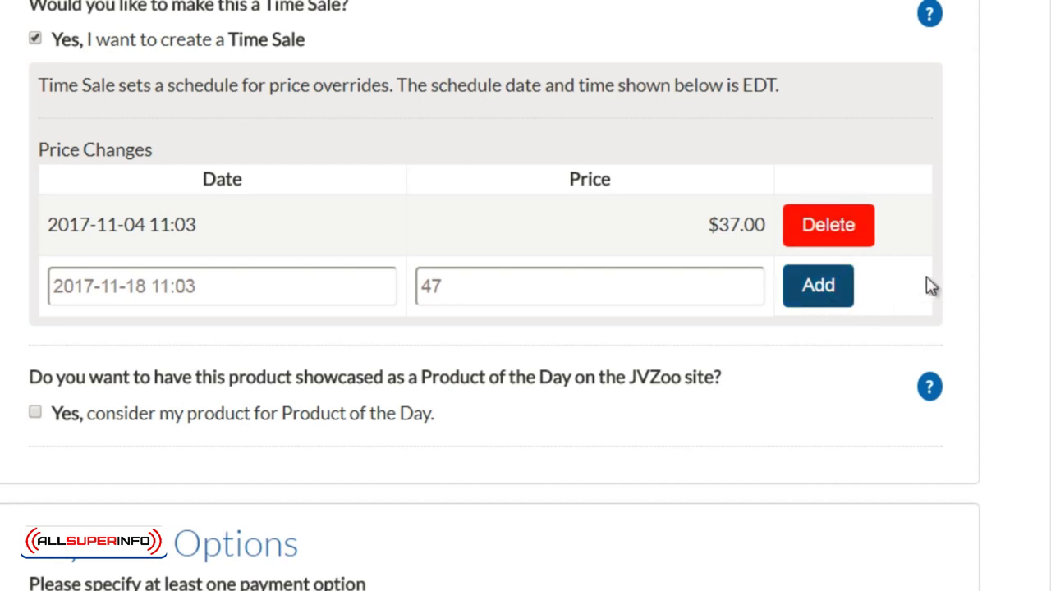
left_click(999, 282)
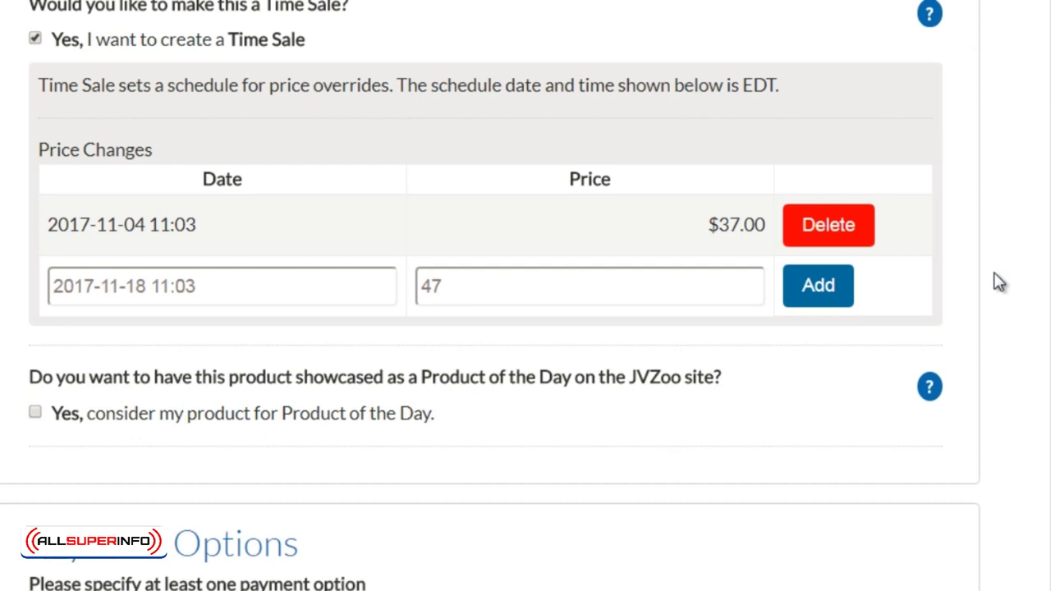
left_click(826, 291)
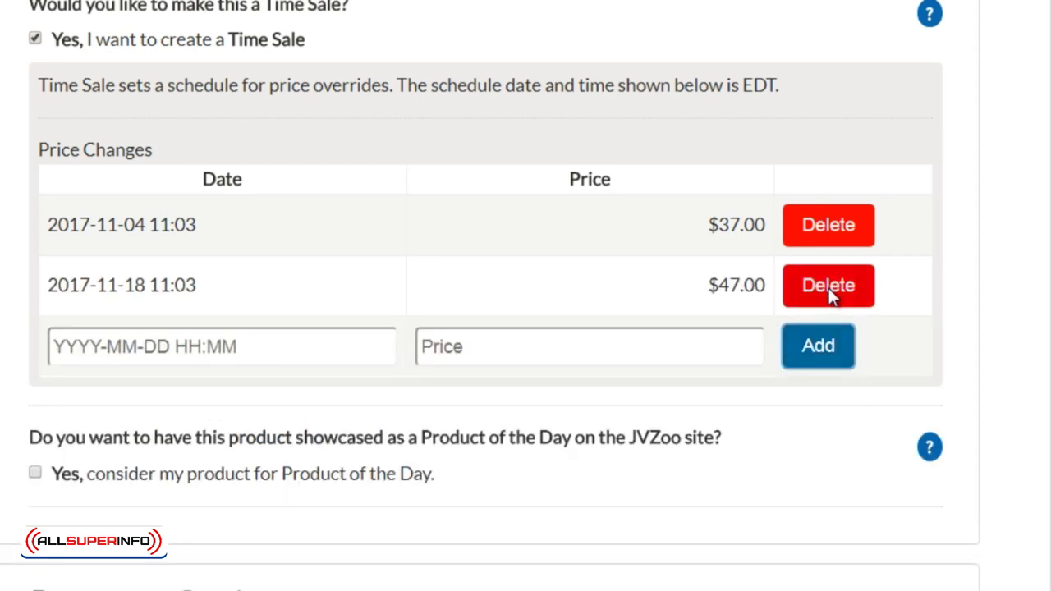